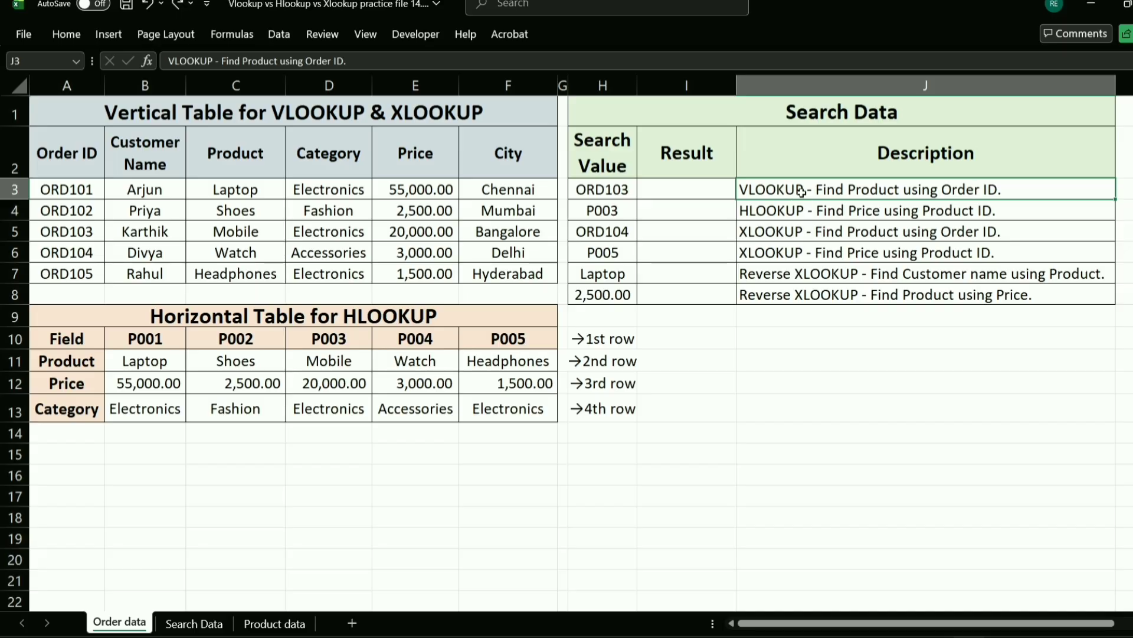
# Enter =VLOOKUP(H3,A2:F7,3,FALSE) in cell I3 to find the product for the first order ID
pyautogui.click(708, 187)
pyautogui.click(526, 62)
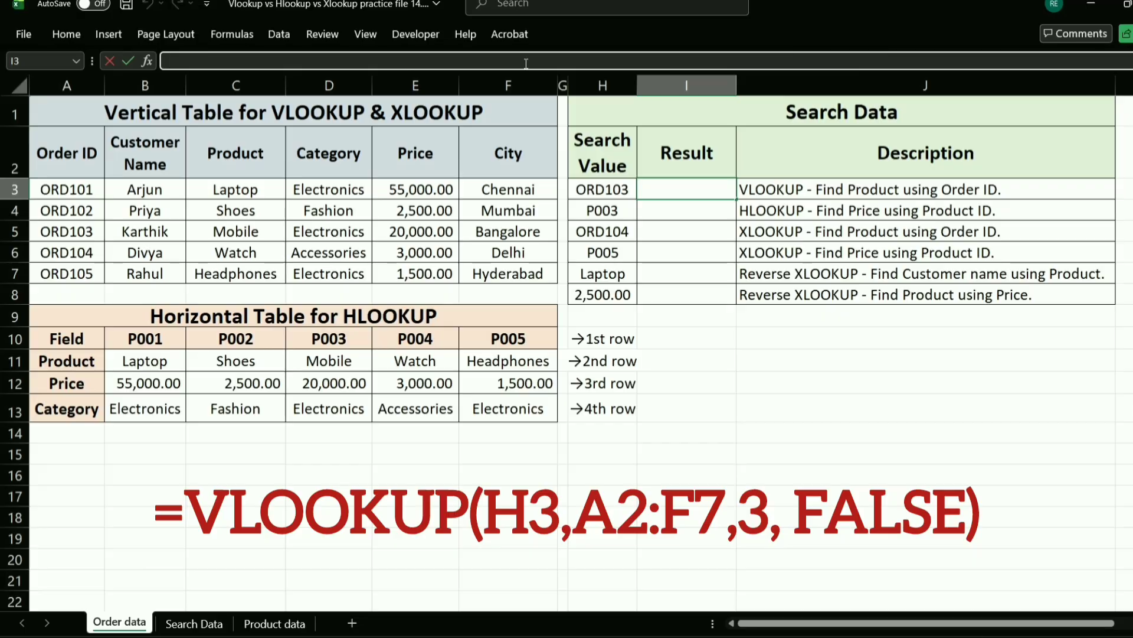
pyautogui.write('=VLOOKUP(')
pyautogui.click(626, 189)
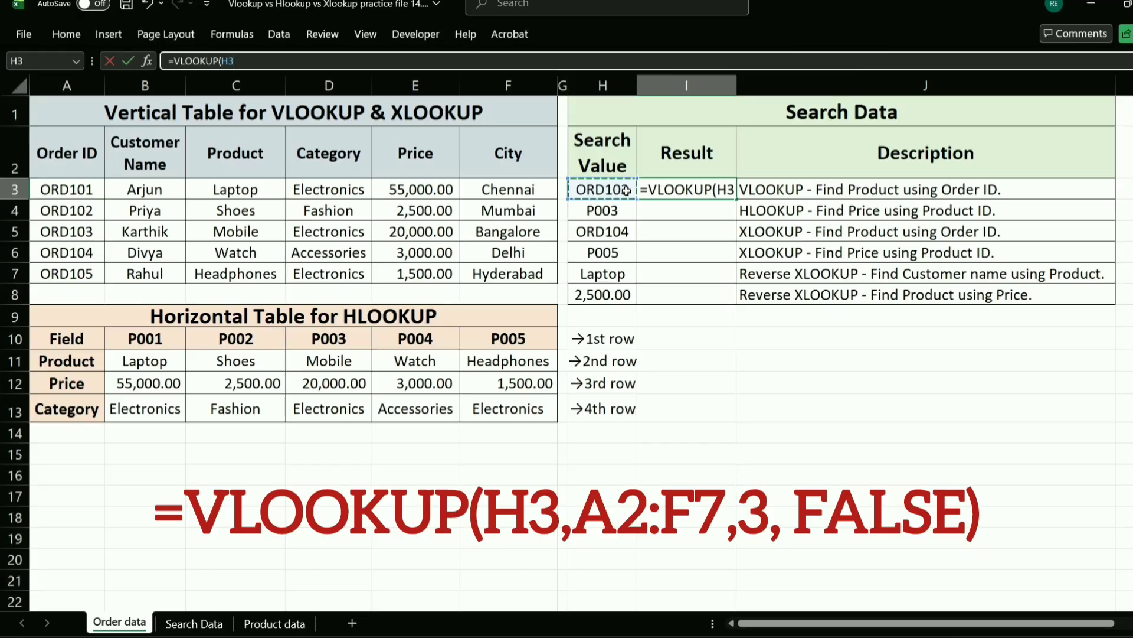
pyautogui.write(',')
pyautogui.moveTo(94, 165); pyautogui.dragTo(538, 270)
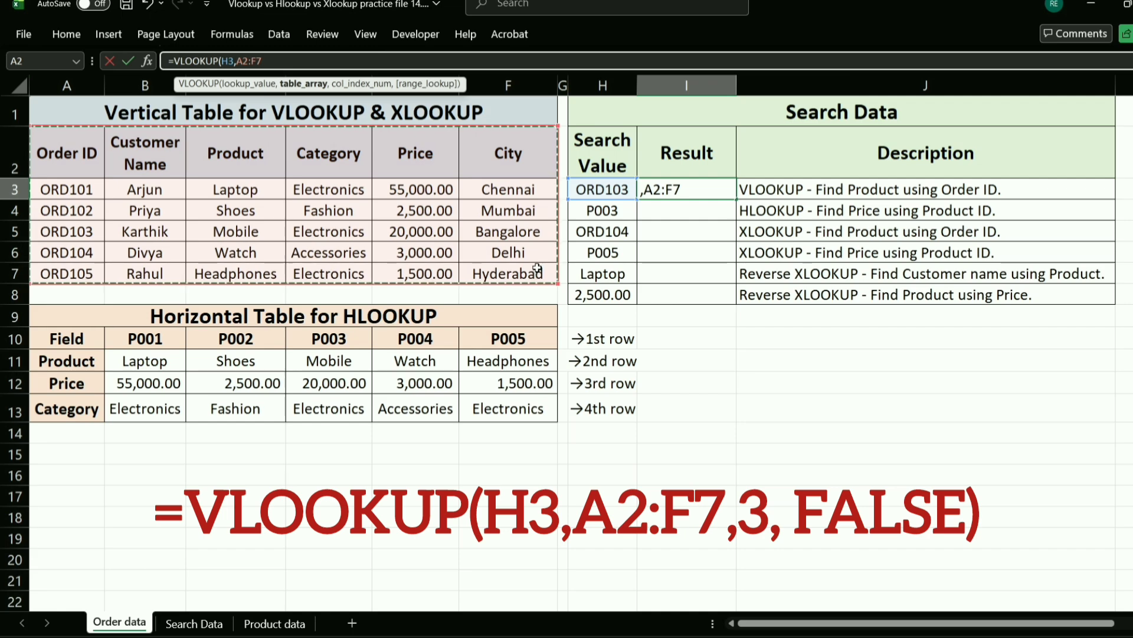
pyautogui.write(',3,Fals')
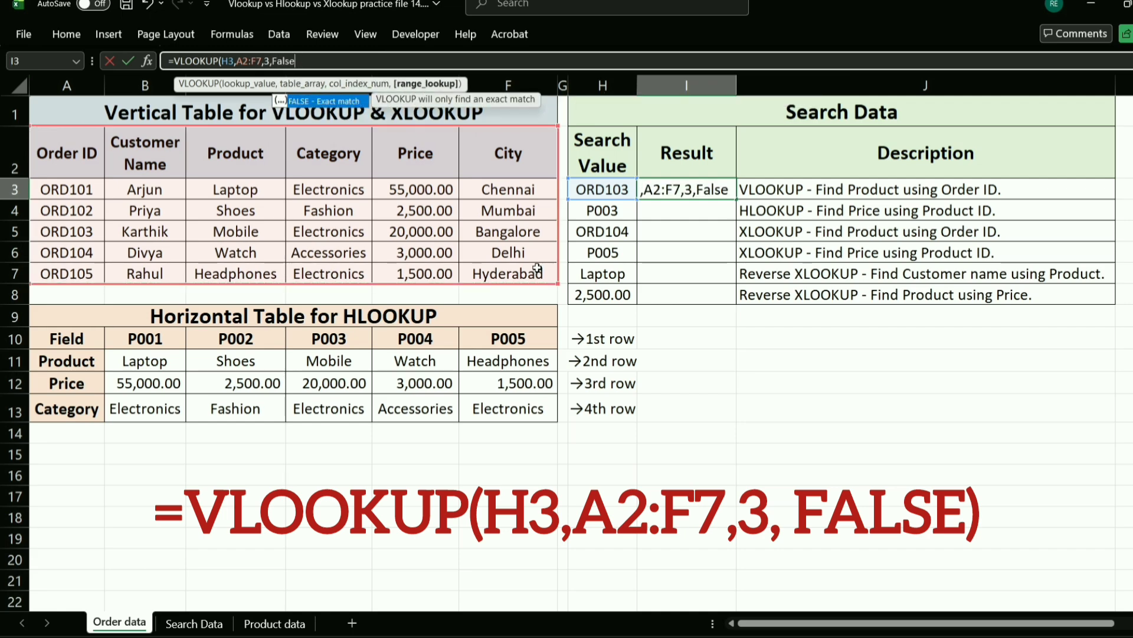
pyautogui.write('e')
pyautogui.press('Return')
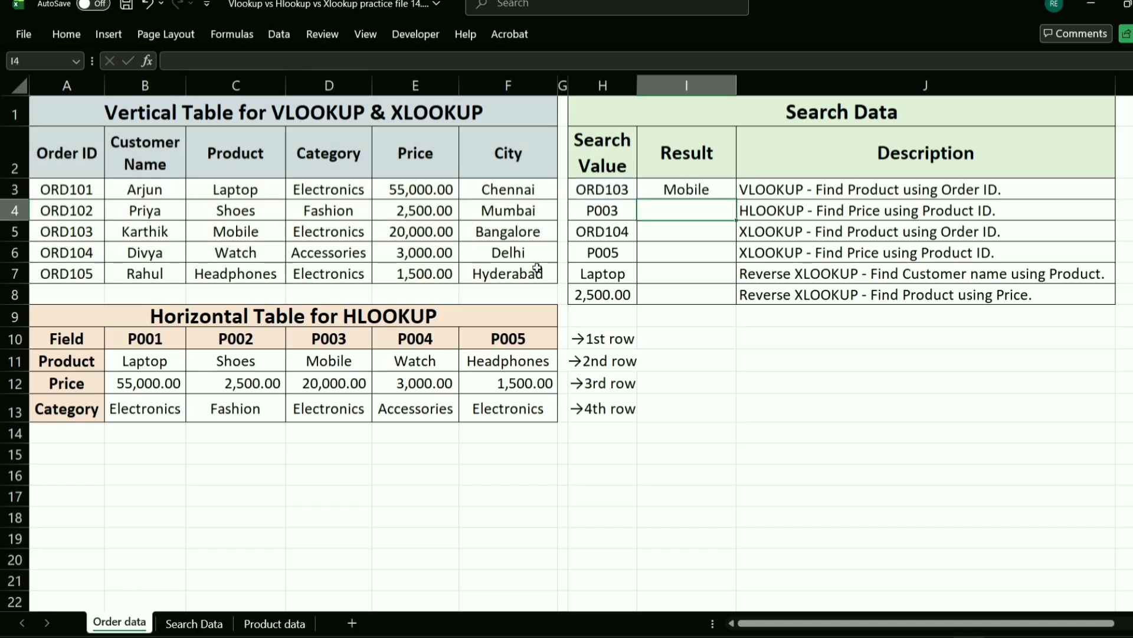
# Check the VLOOKUP result in I3 by tracing ORD103 to its product in the vertical table
pyautogui.click(697, 193)
pyautogui.click(630, 197)
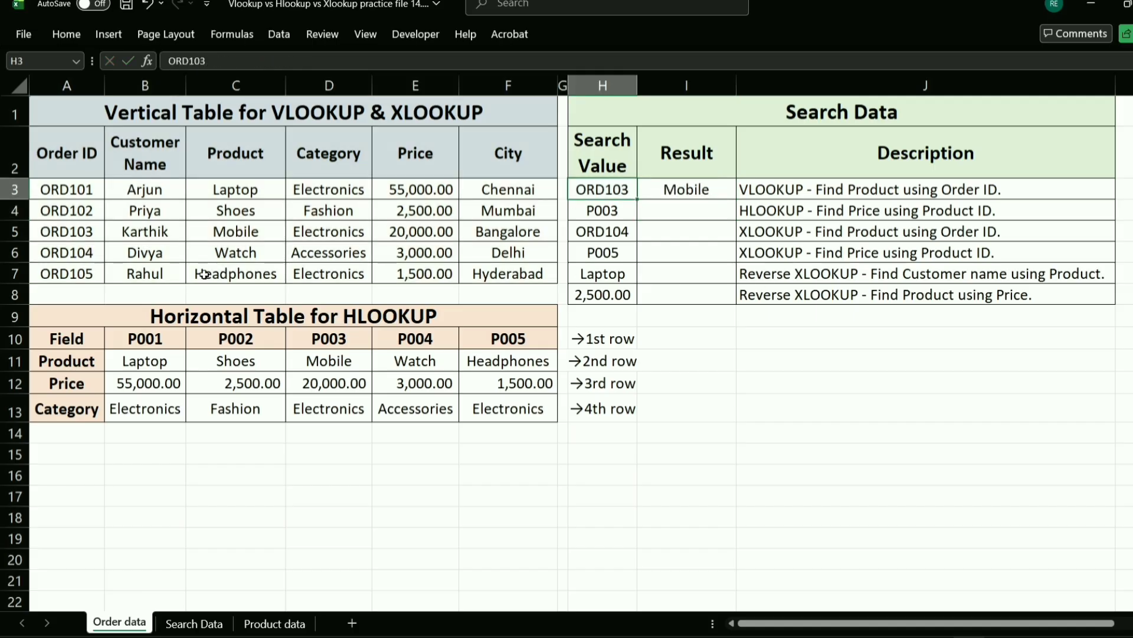
pyautogui.click(96, 231)
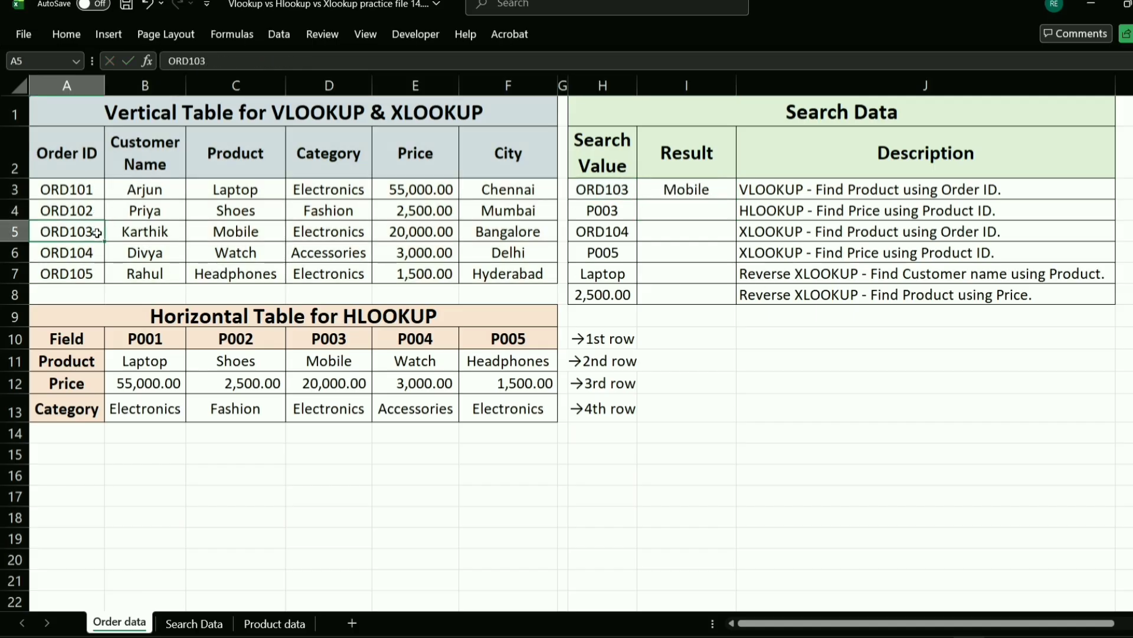
pyautogui.click(272, 231)
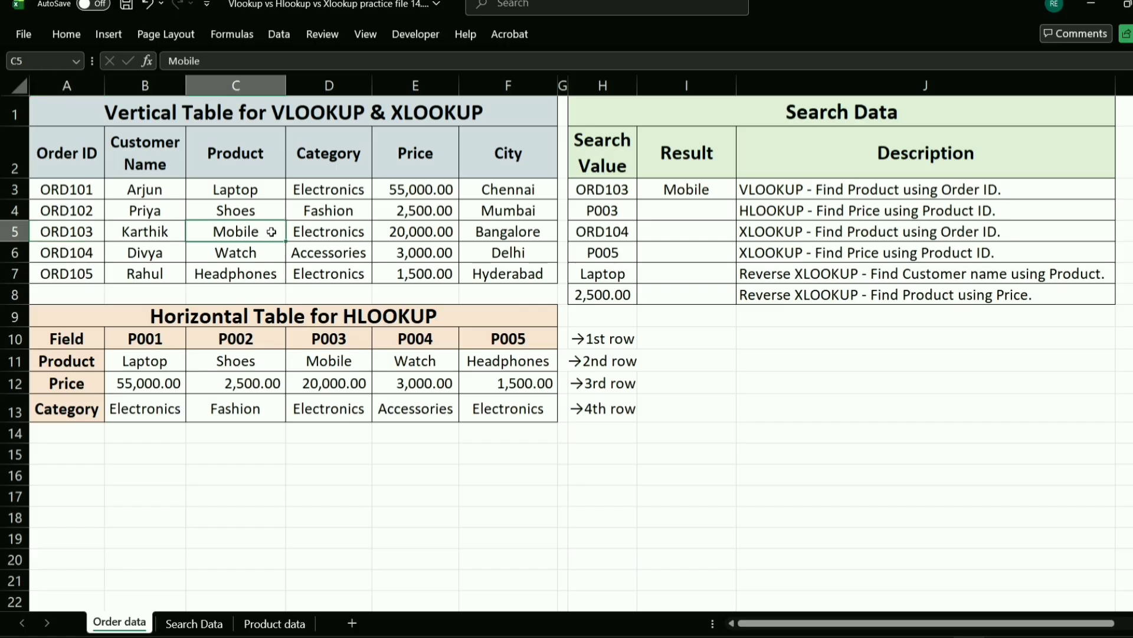
pyautogui.click(734, 189)
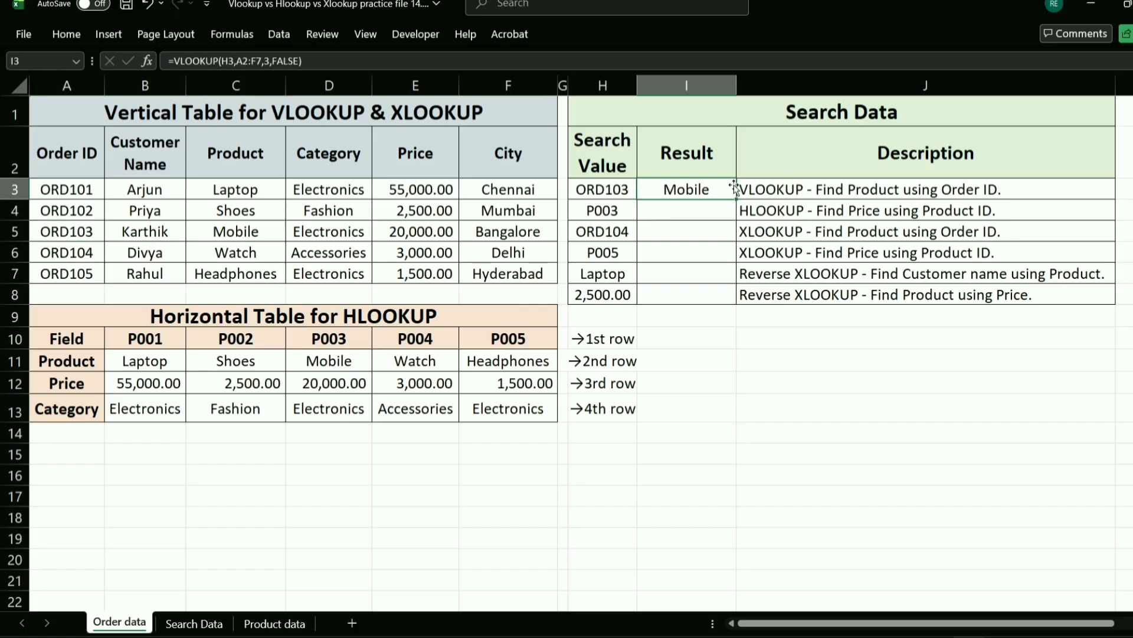
# Enter =HLOOKUP(H4,A10:F13,3,FALSE) in cell I4 to find the price for product ID P003
pyautogui.press('Return')
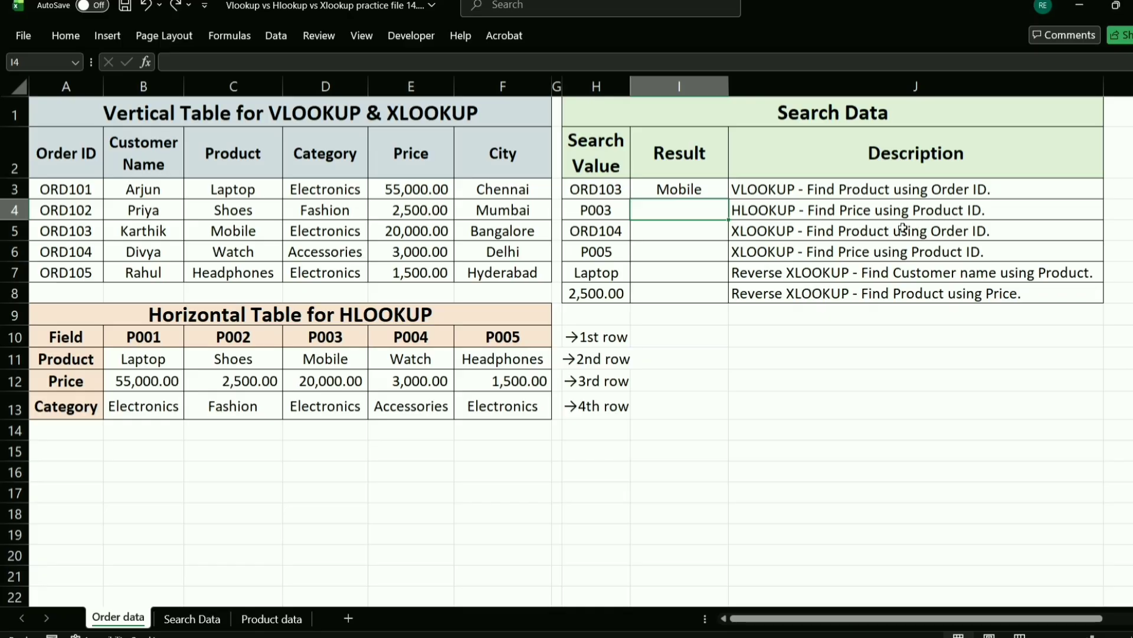
pyautogui.click(441, 62)
pyautogui.write('=HLOOKUP(')
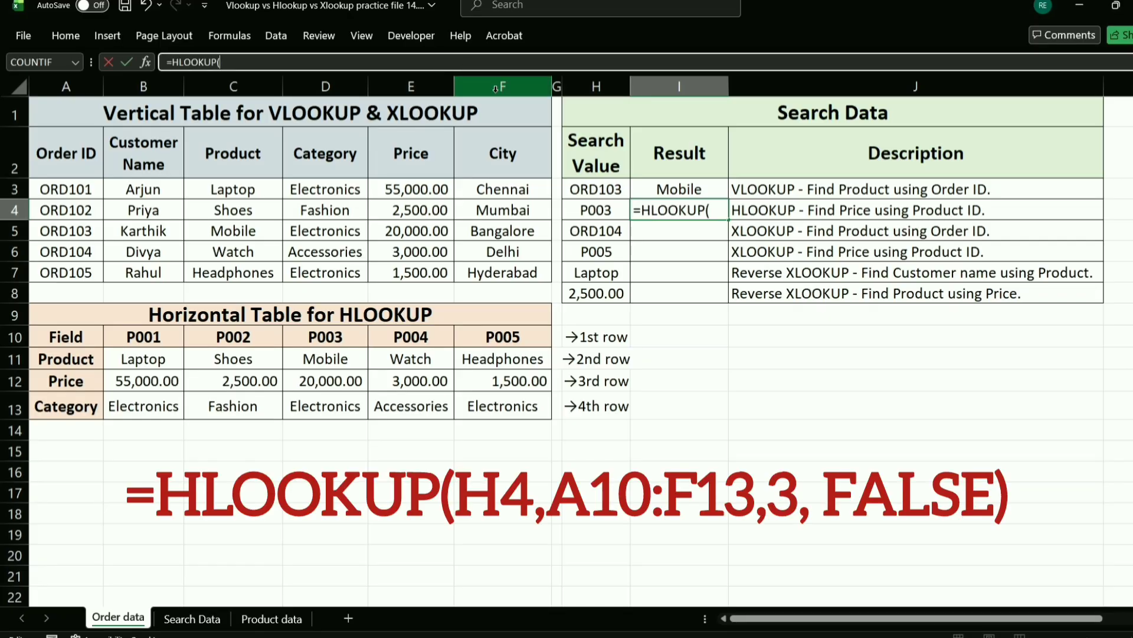
pyautogui.click(586, 214)
pyautogui.write(',')
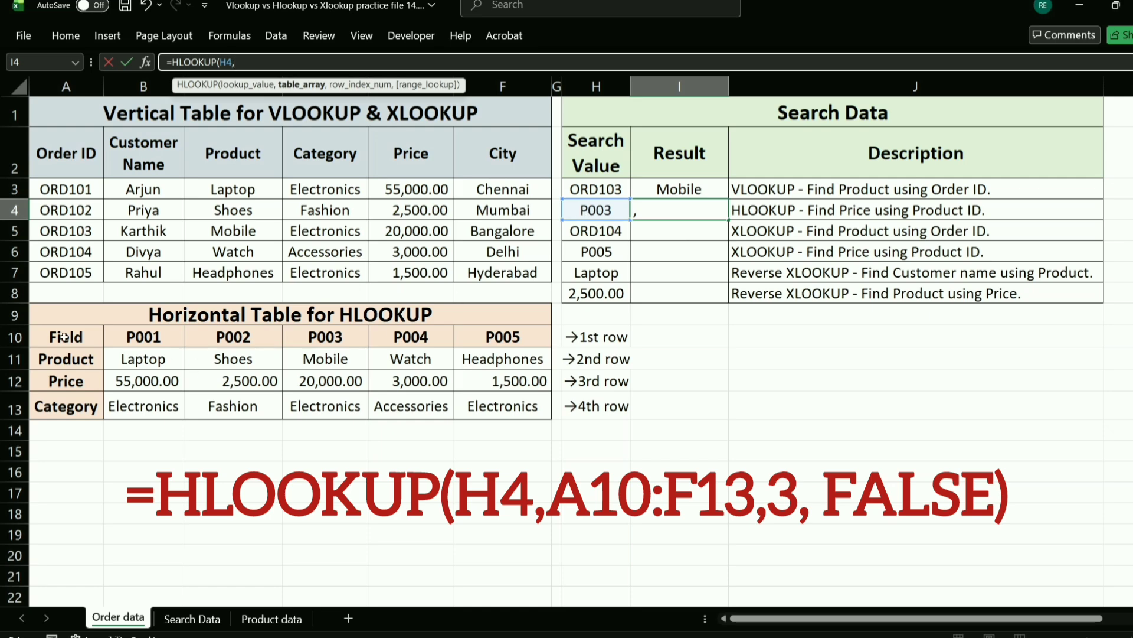
pyautogui.moveTo(63, 337); pyautogui.dragTo(506, 418)
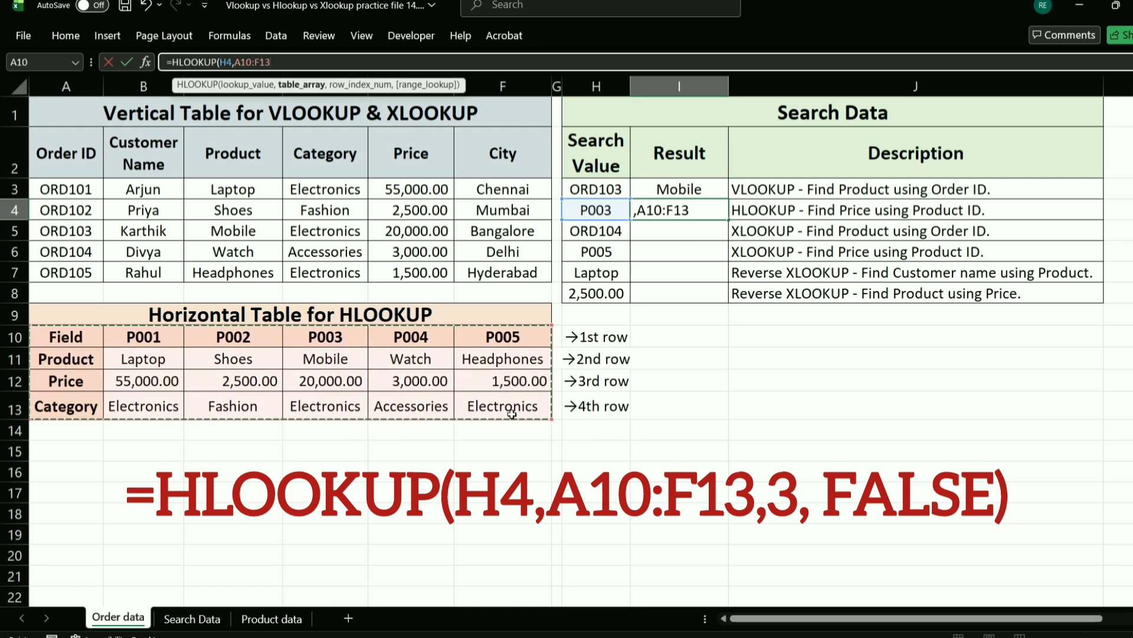
pyautogui.write(',3,Fals')
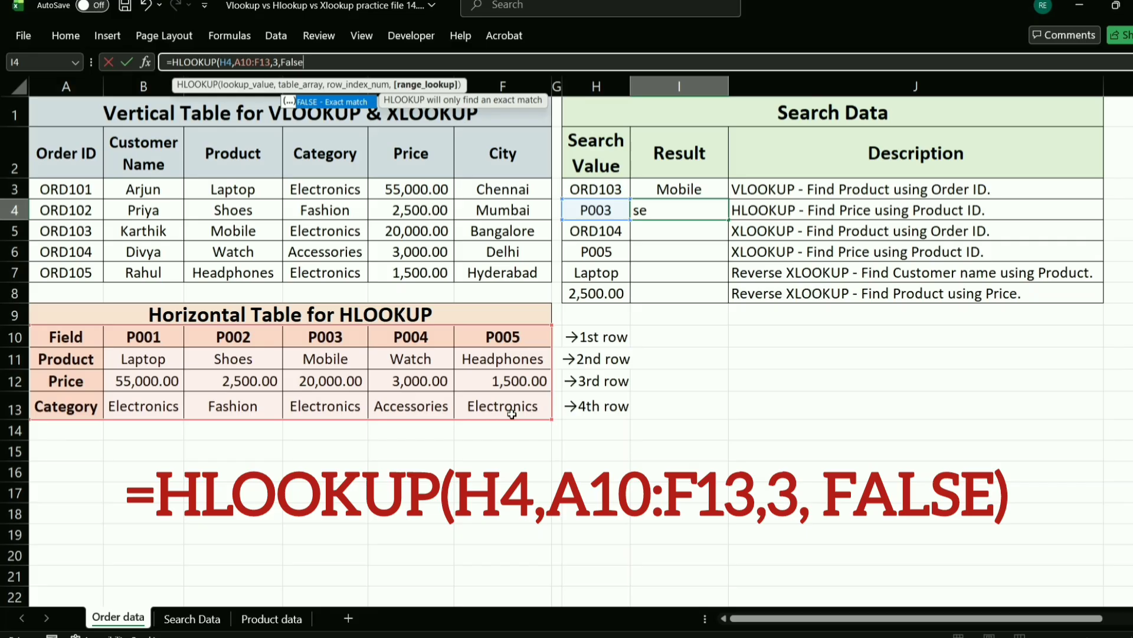
pyautogui.write('e')
pyautogui.press('Return')
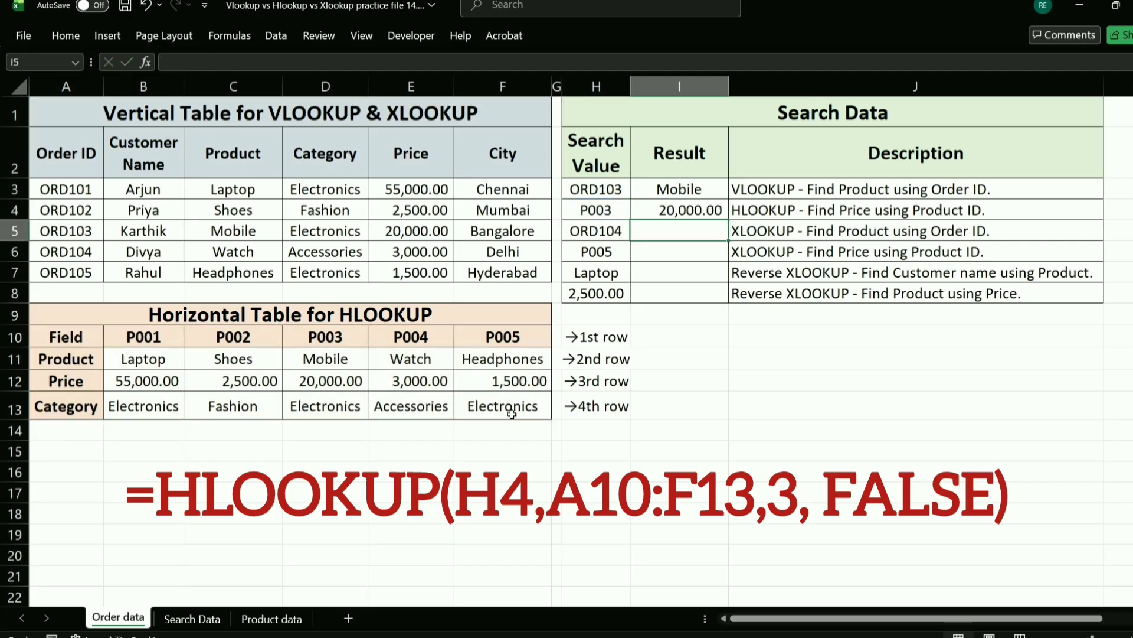
# Check the HLOOKUP result in I4 by tracing P003 to its price in the horizontal table
pyautogui.click(624, 213)
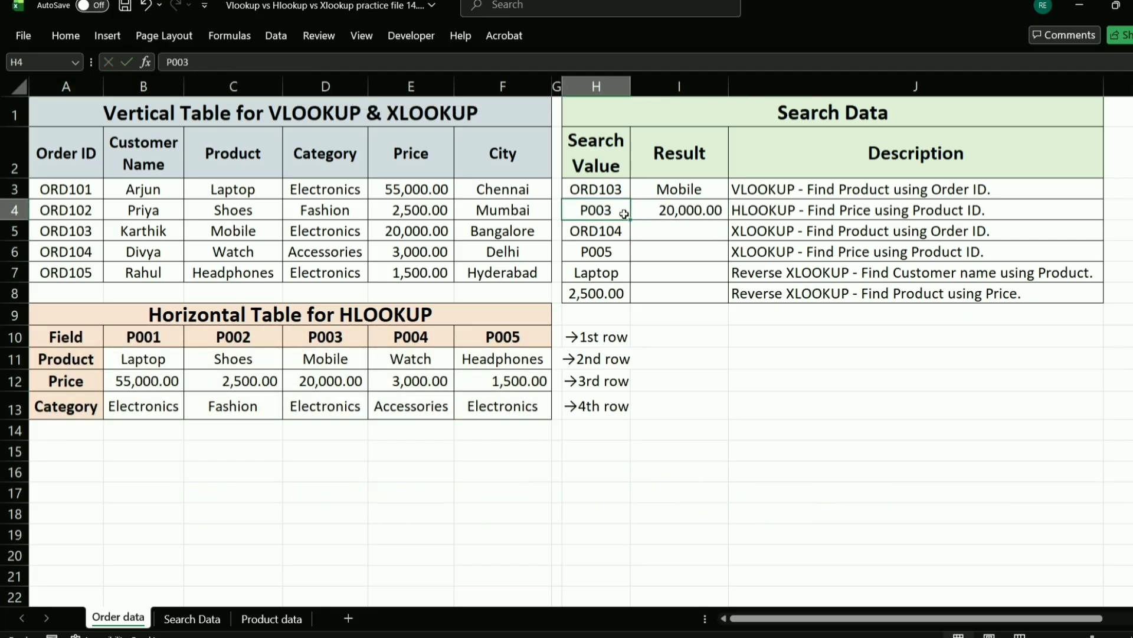
pyautogui.click(358, 341)
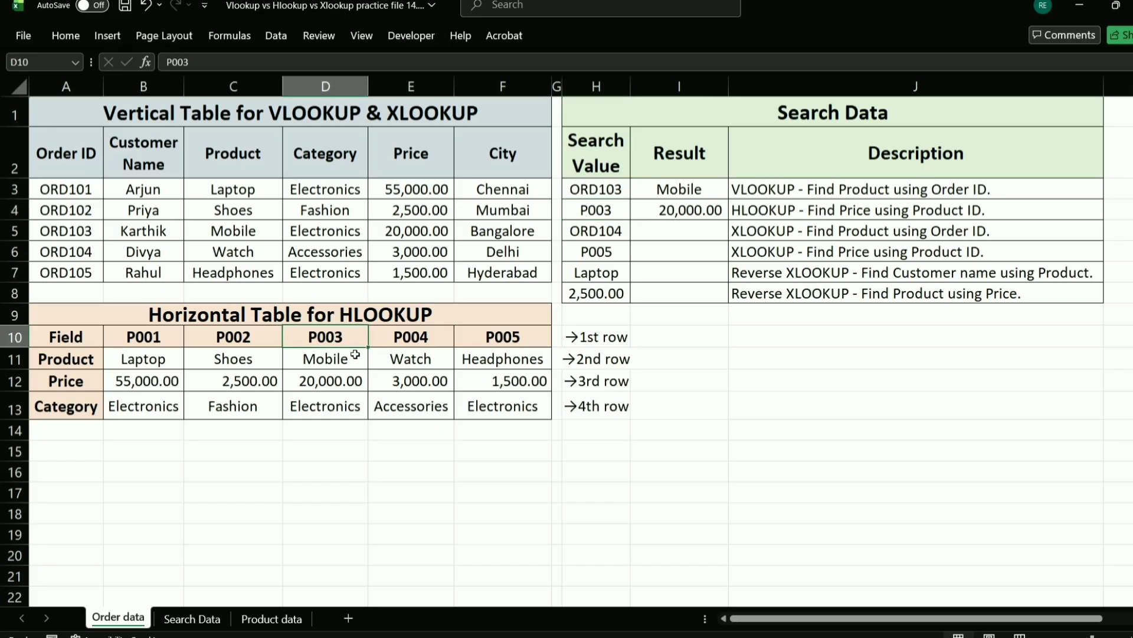
pyautogui.click(358, 385)
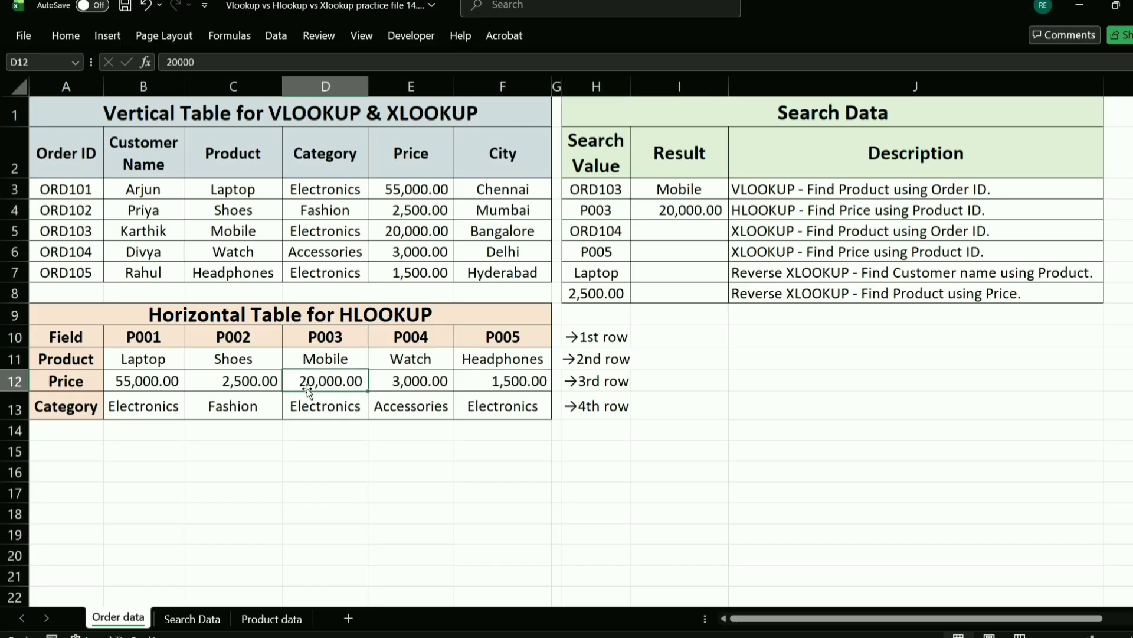
pyautogui.click(643, 211)
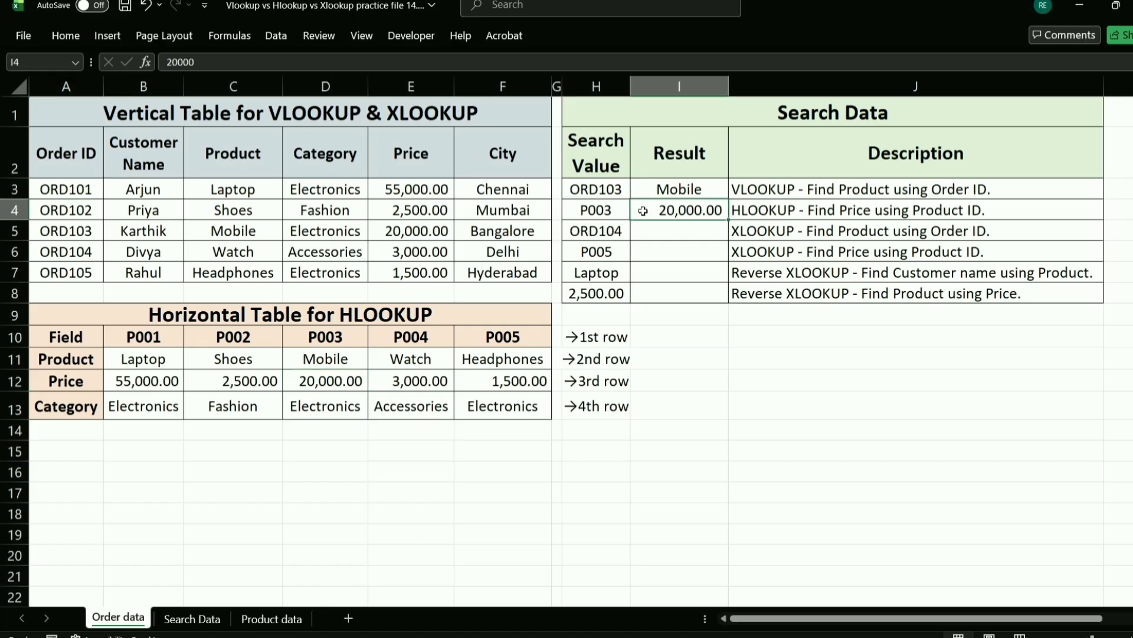
# Enter =XLOOKUP(H5,A3:A7,C3:C7) in cell I5 to find the product for order ID ORD104
pyautogui.press('Return')
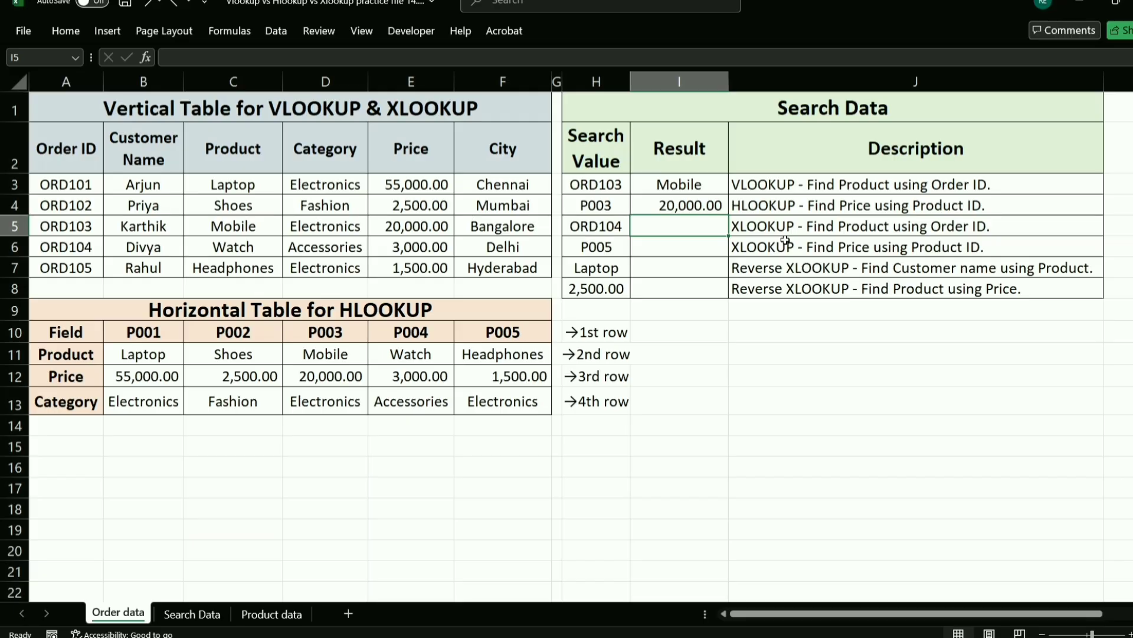
pyautogui.click(517, 57)
pyautogui.hotkey('ctrl', 'v')
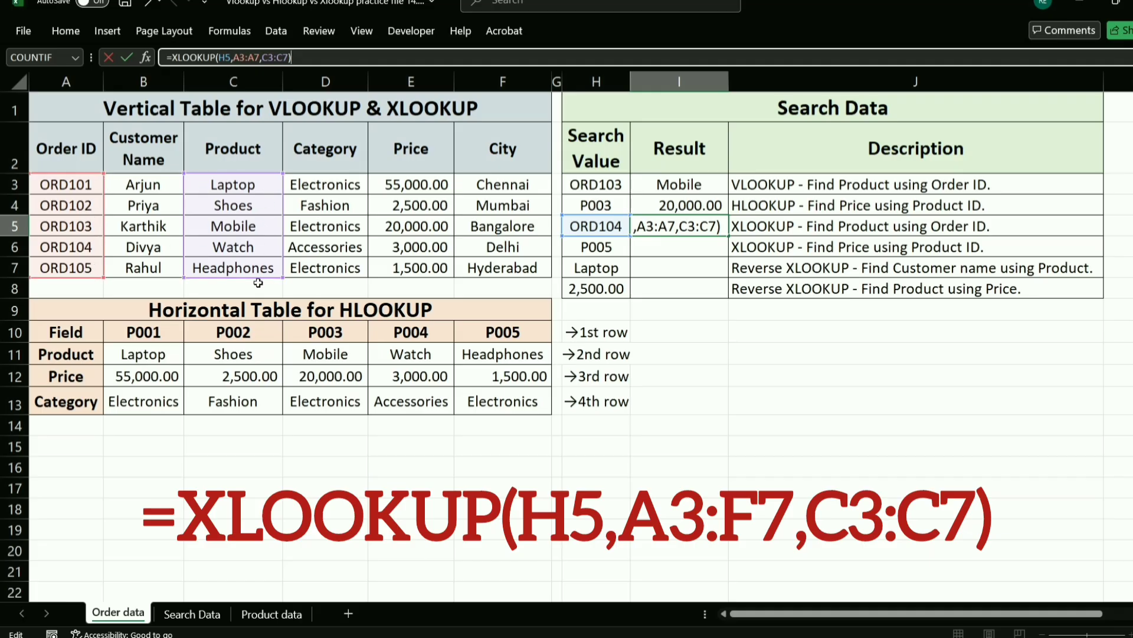
pyautogui.press('Return')
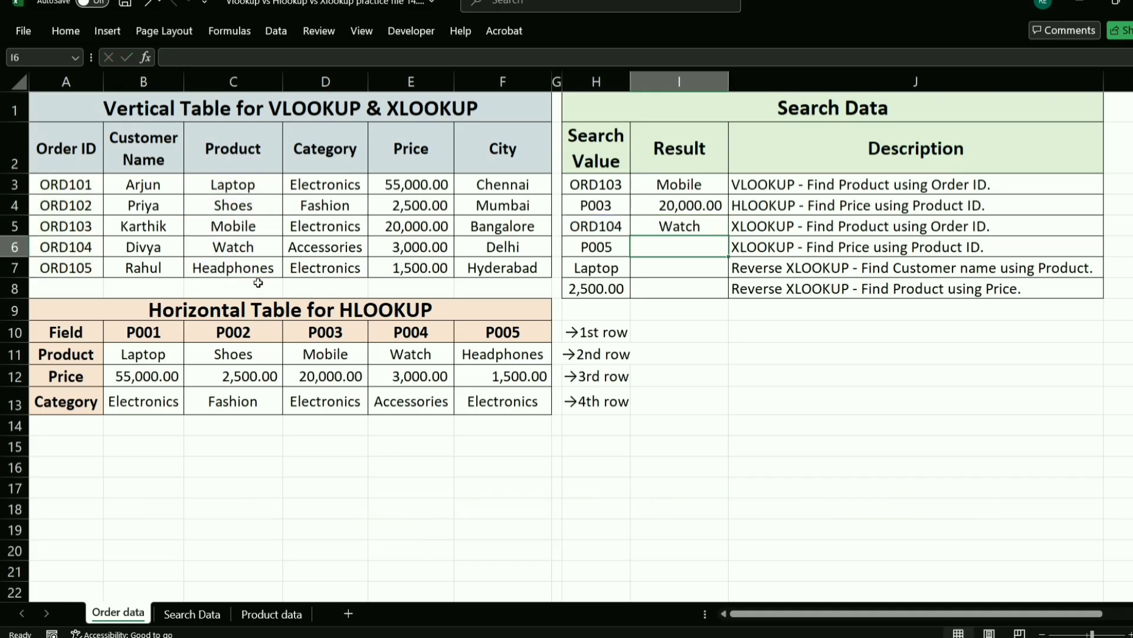
# Check the XLOOKUP result in I5 by tracing ORD104 to its product in the vertical table
pyautogui.click(615, 225)
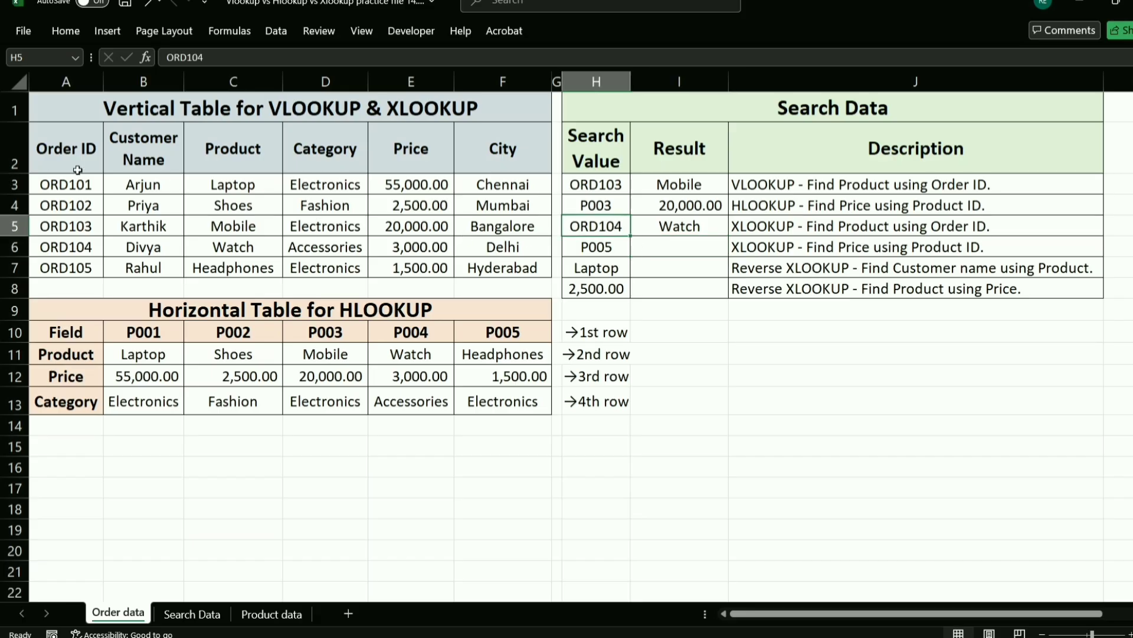
pyautogui.click(95, 242)
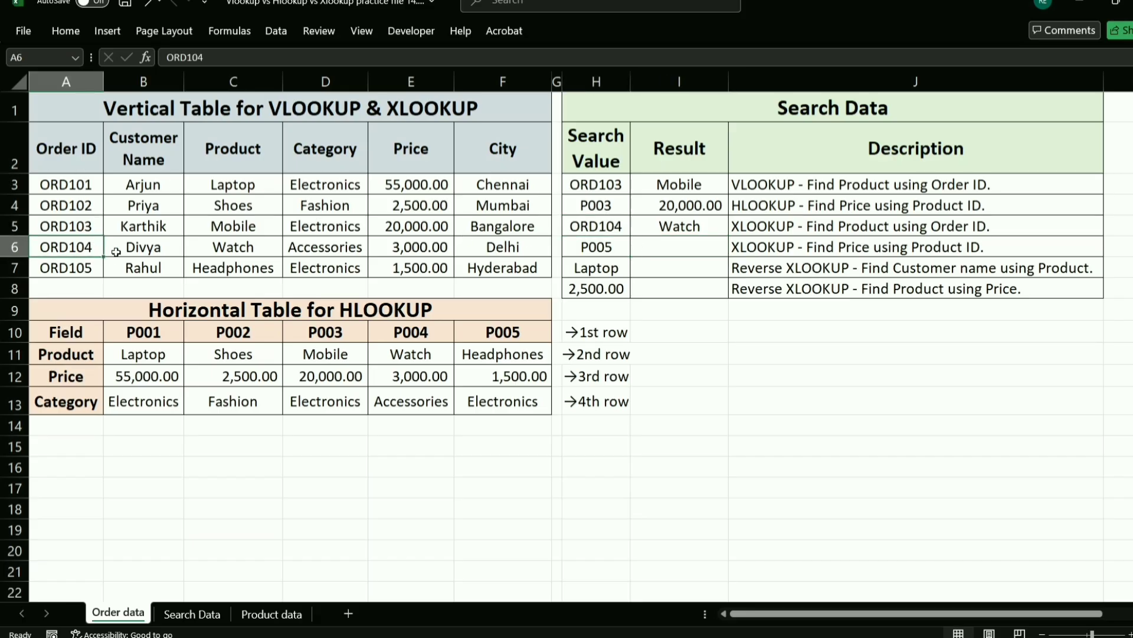
pyautogui.click(261, 252)
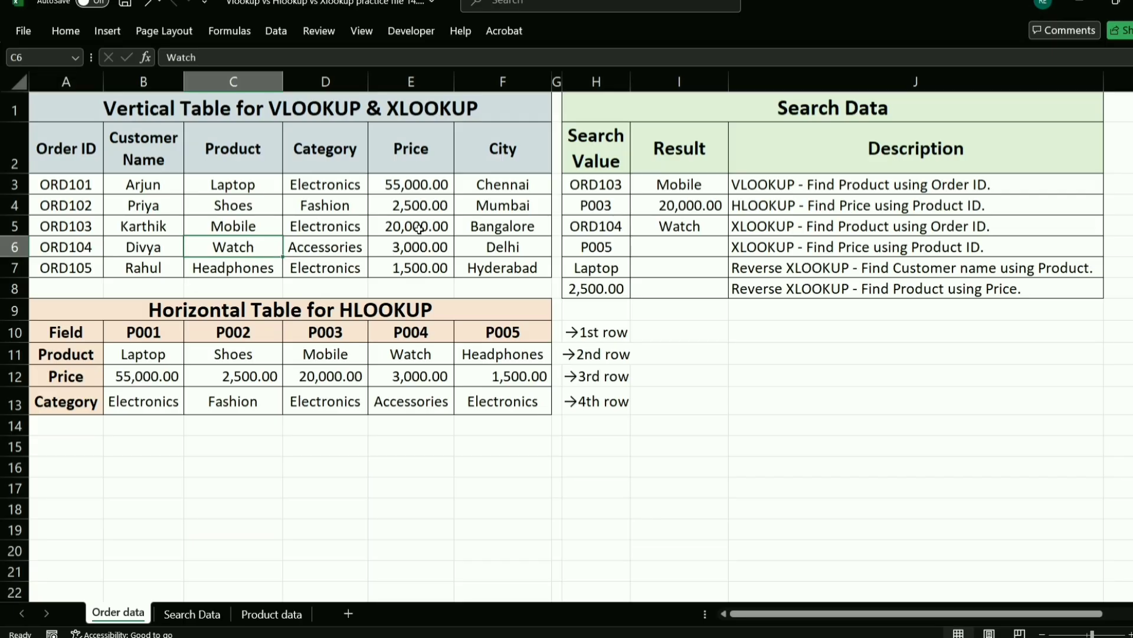
pyautogui.click(647, 231)
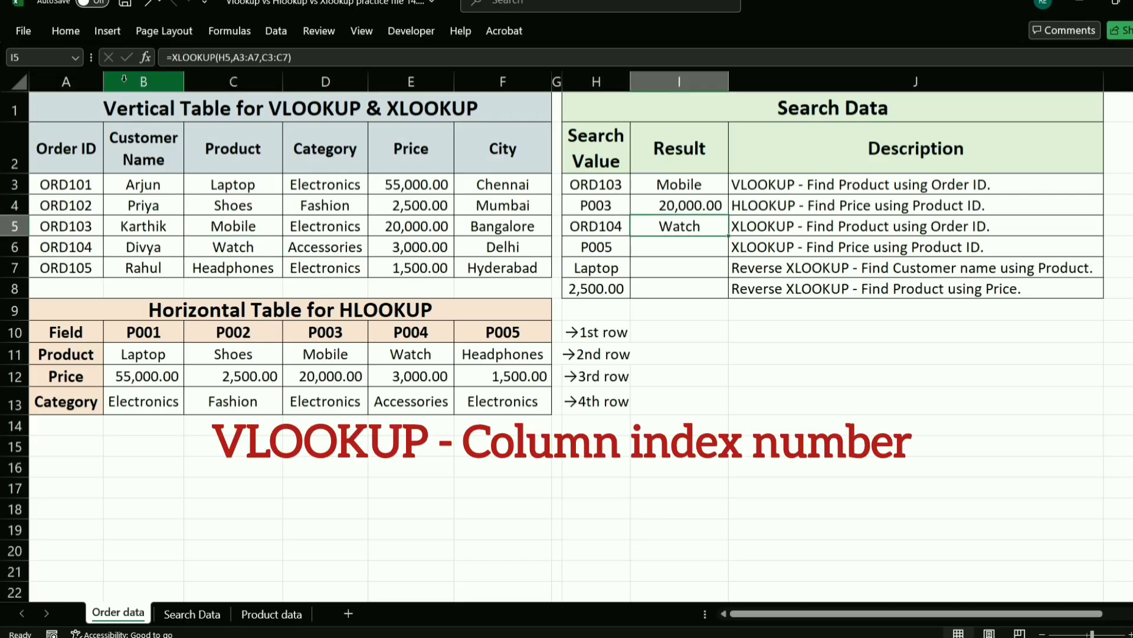
# Review columns B to D and the product range C3:C7 to compare column index numbers with direct column selection
pyautogui.click(168, 83)
pyautogui.click(236, 82)
pyautogui.click(310, 80)
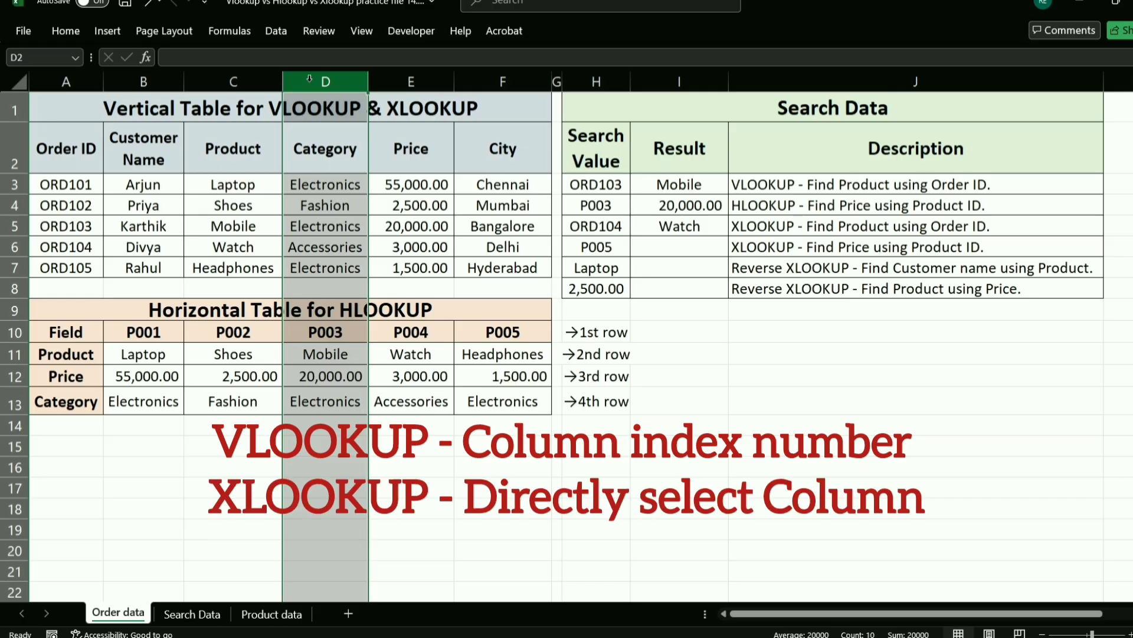
pyautogui.click(309, 130)
pyautogui.moveTo(246, 178); pyautogui.dragTo(255, 265)
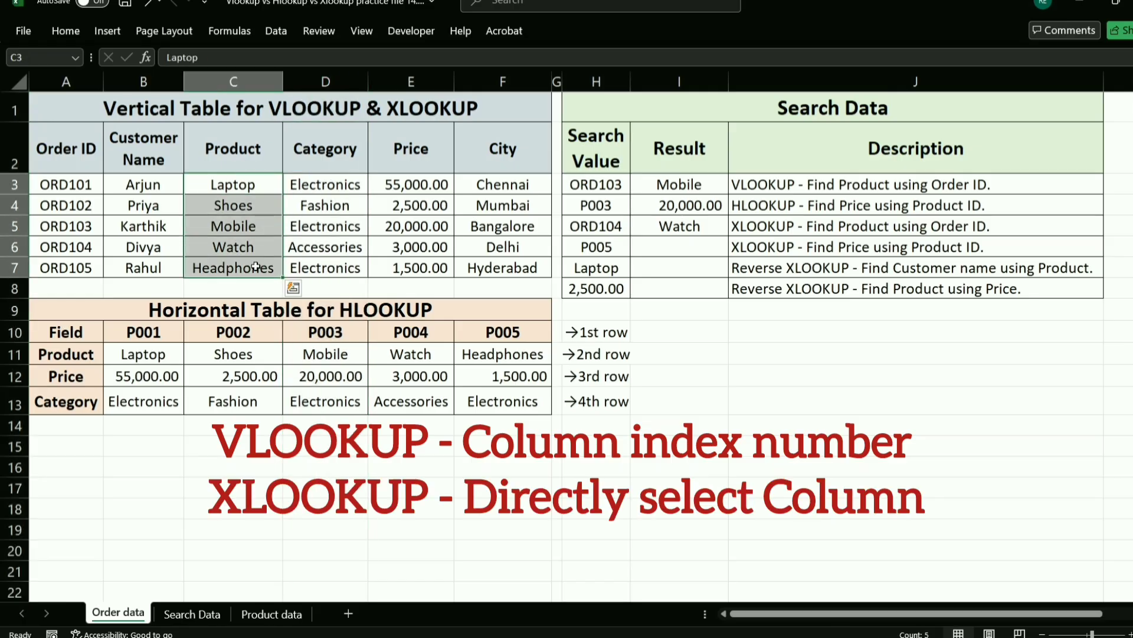
# Enter =XLOOKUP(H6,A10:F10,A12:F12) in cell I6 to find the price for product ID P005
pyautogui.click(256, 266)
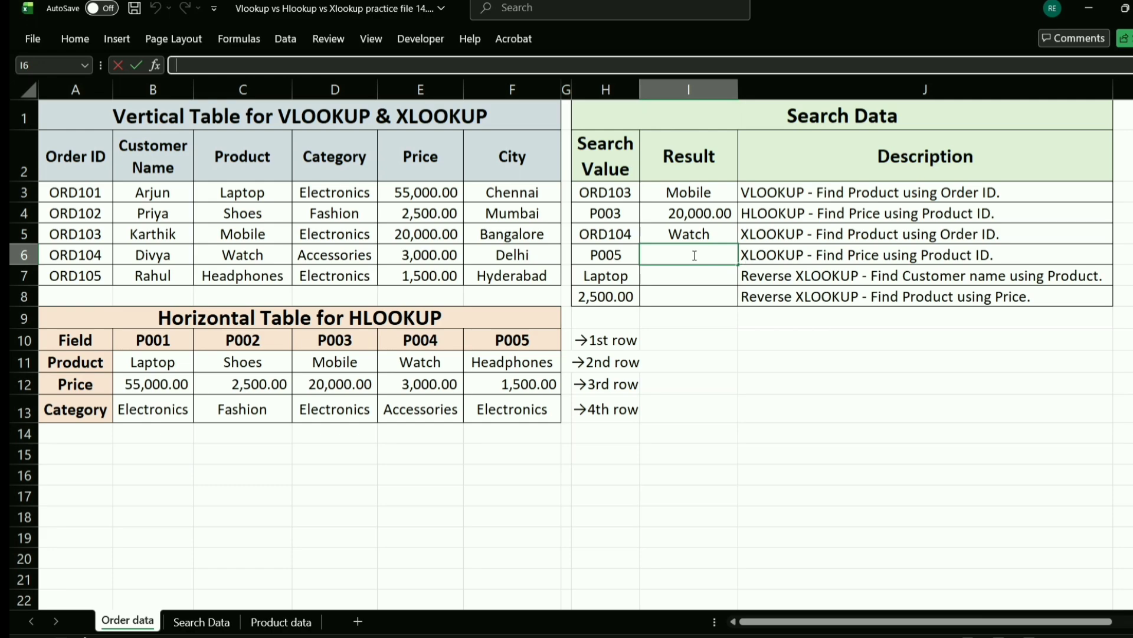
pyautogui.hotkey('ctrl', 'v')
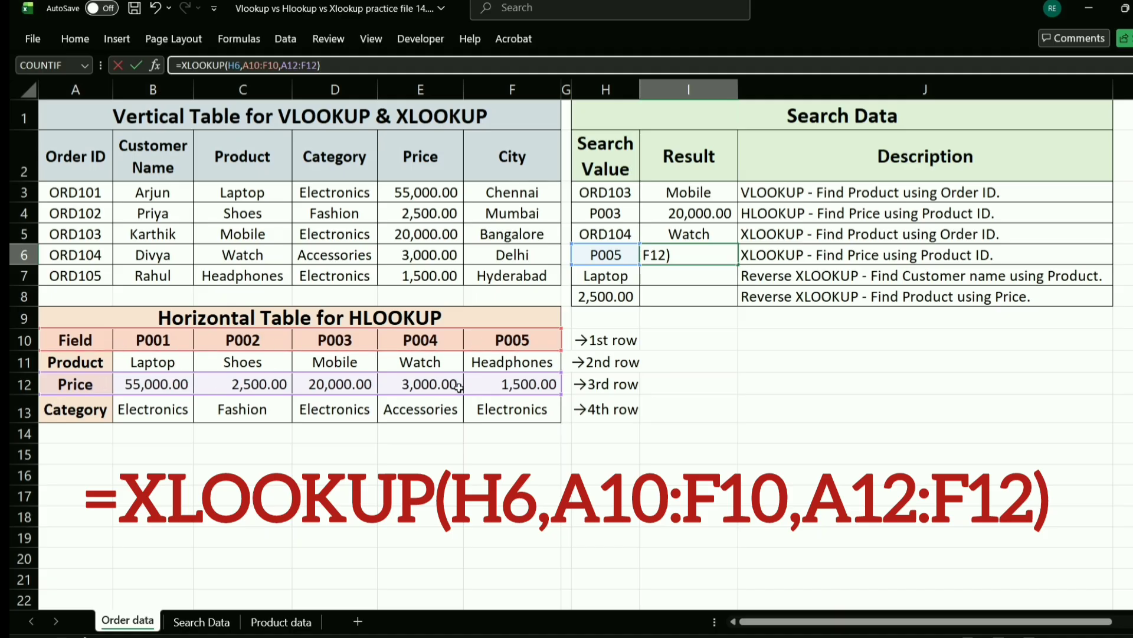
pyautogui.press('Return')
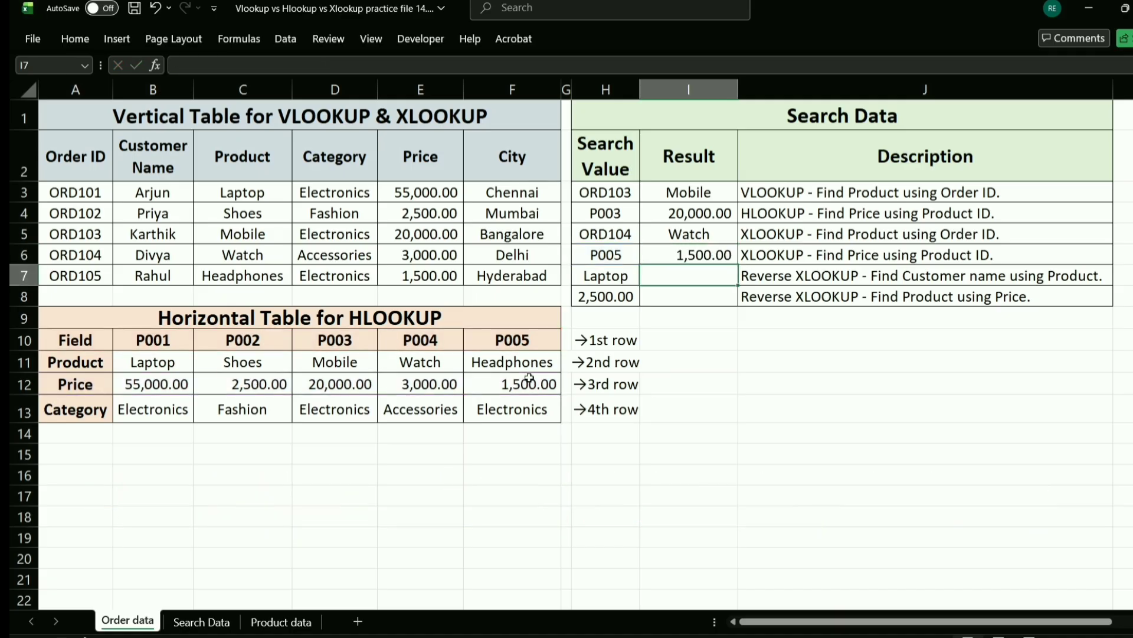
# Check the XLOOKUP result in I6 by tracing P005 to its price in the horizontal table
pyautogui.click(632, 248)
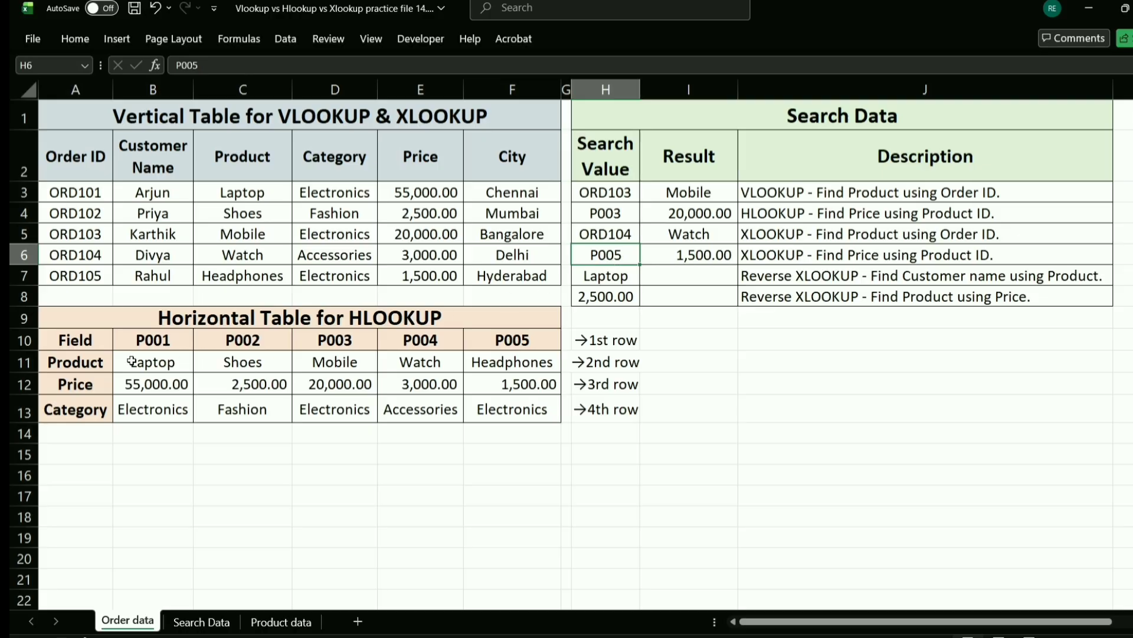
pyautogui.click(492, 342)
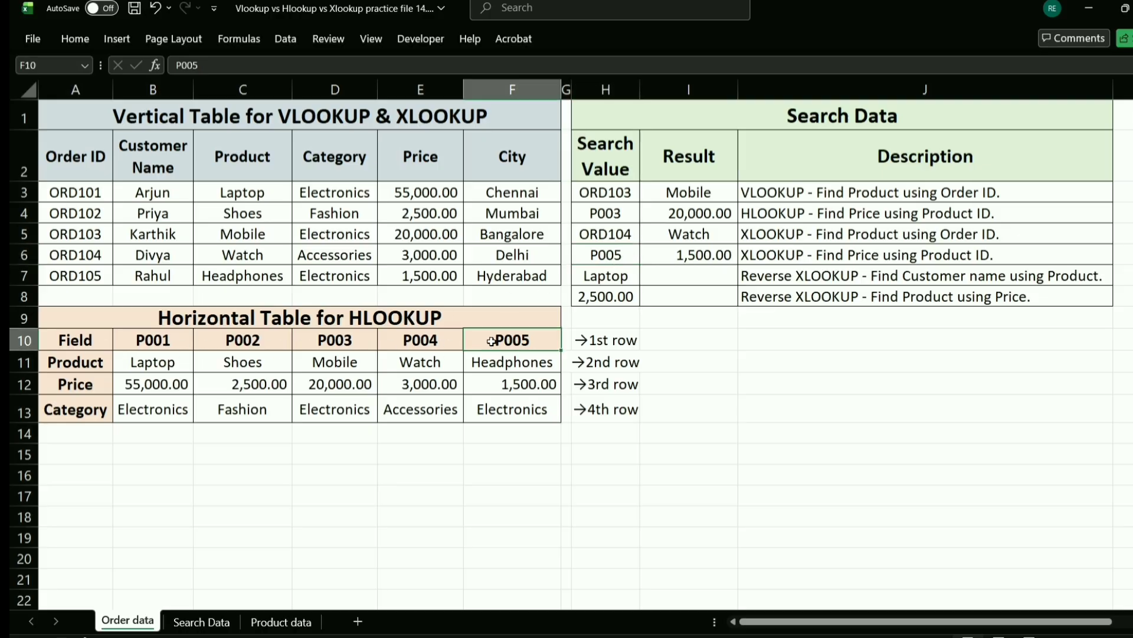
pyautogui.click(501, 384)
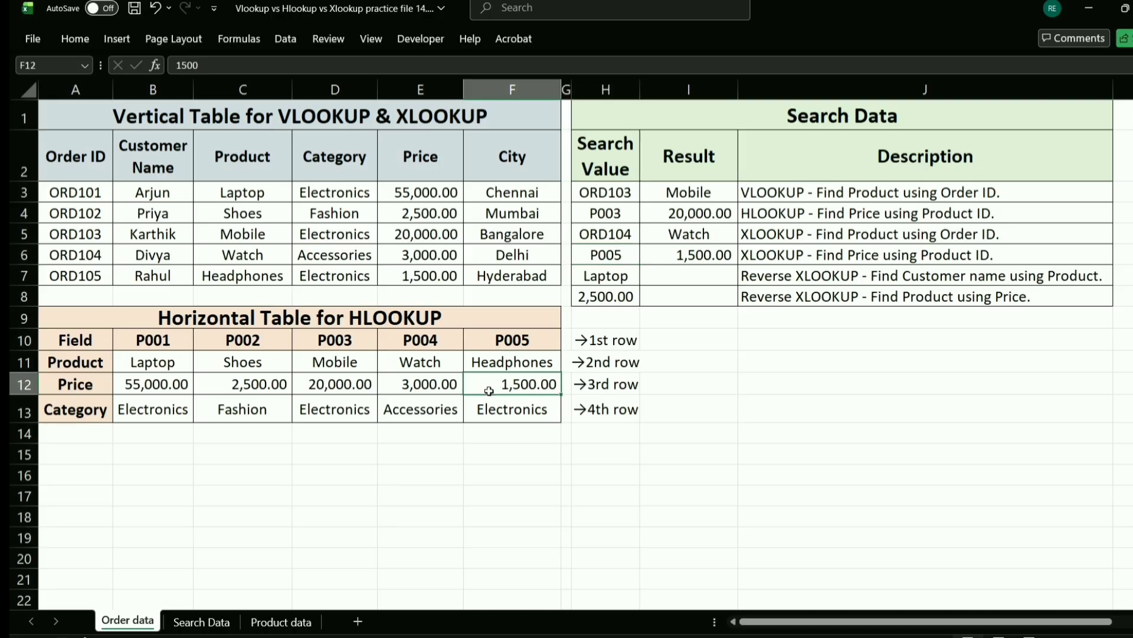
pyautogui.click(659, 254)
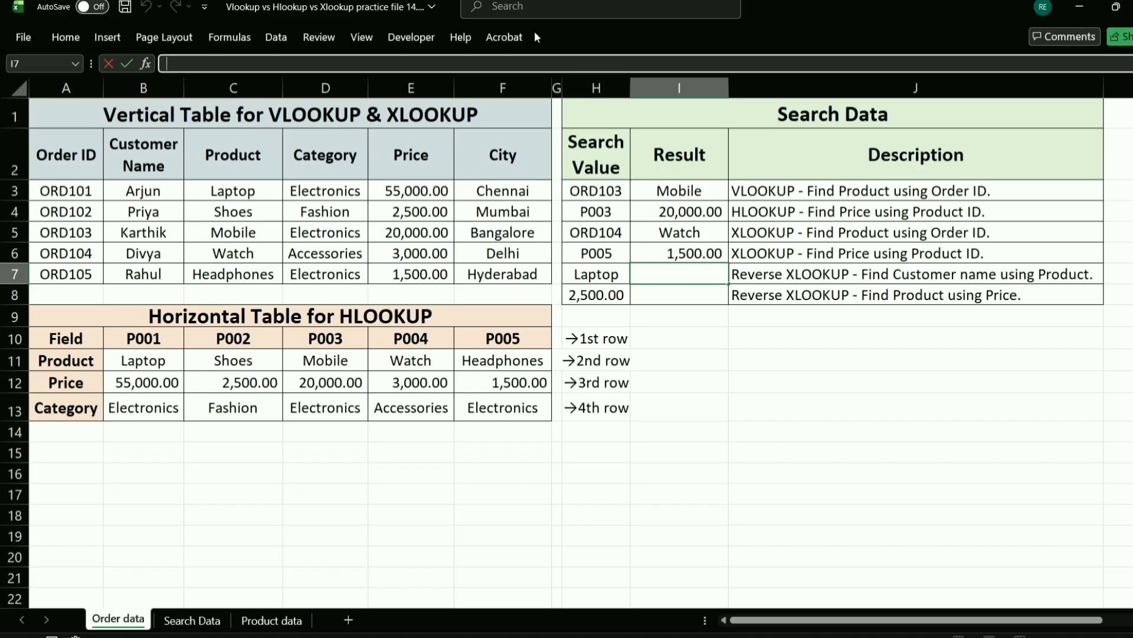
# Enter =XLOOKUP(H7,C3:C7,B3:B7) in cell I7 to find the customer name for the product Laptop
pyautogui.write('=XLOOKUP(H7,C3:C7,B3:B7)')
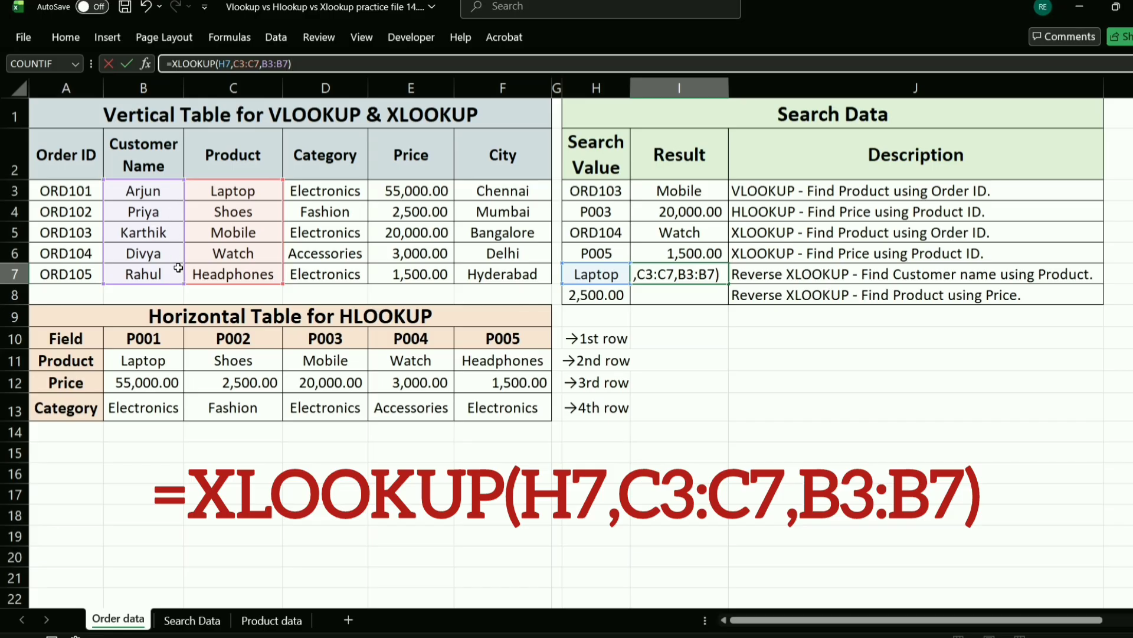
pyautogui.press('Return')
# Check the reverse XLOOKUP result in I7 by tracing Laptop to its customer name in the vertical table
pyautogui.click(610, 274)
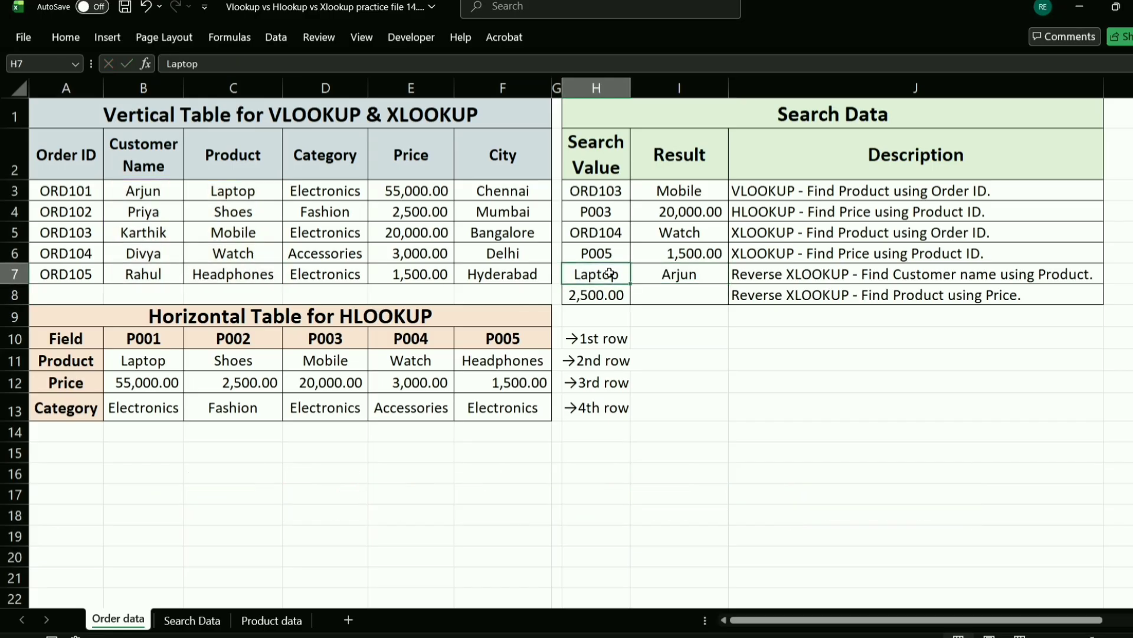
pyautogui.click(259, 199)
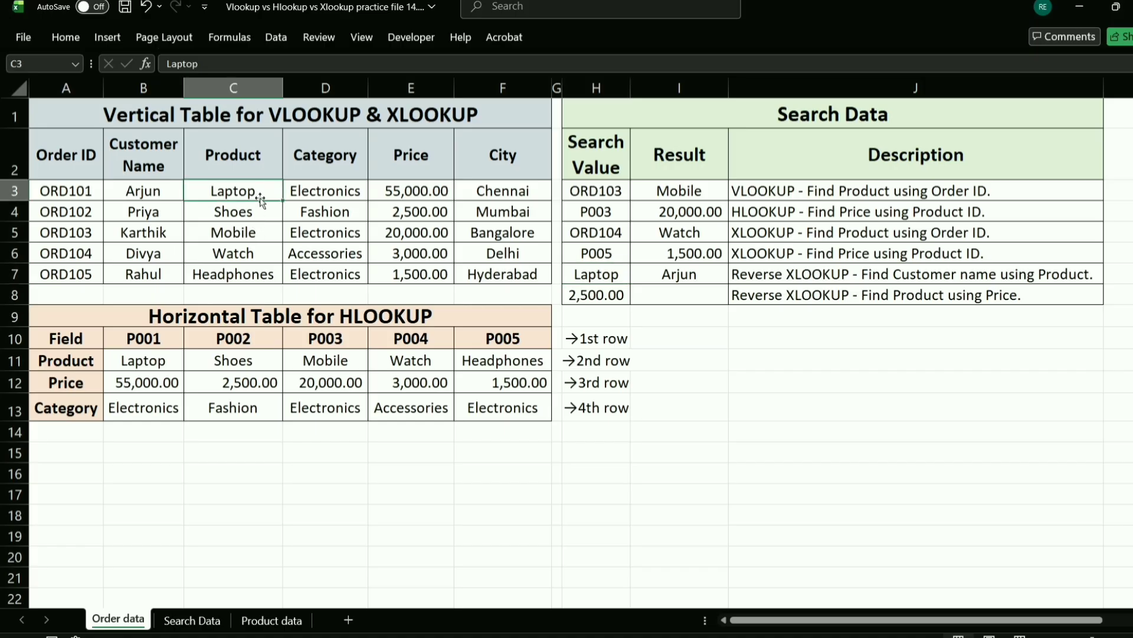
pyautogui.click(165, 195)
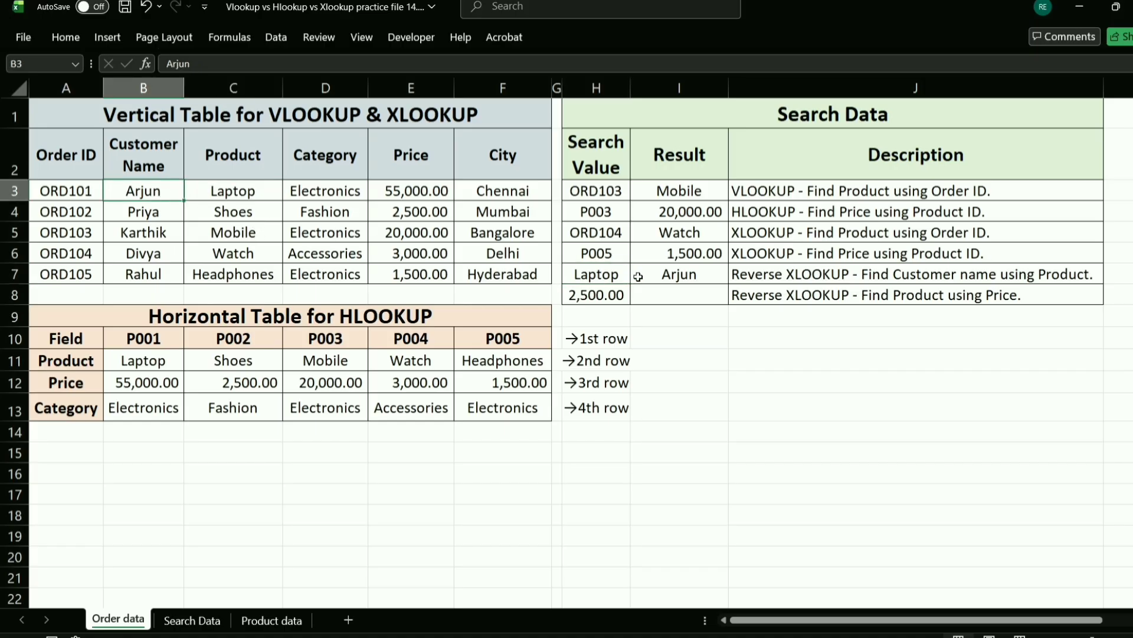
# Enter =XLOOKUP(H8,A12:F12,A11:F11) in cell I8 to find the product priced at 2,500.00
pyautogui.doubleClick(661, 293)
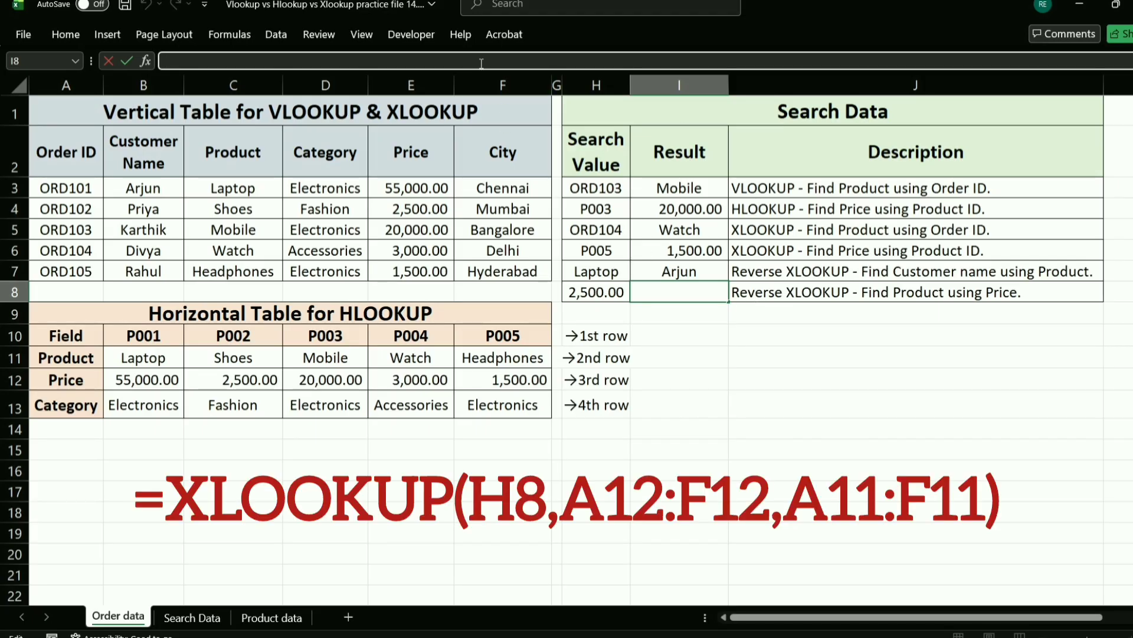
pyautogui.write('=XLOOKUP(H8,A12:F12,A11:F11)')
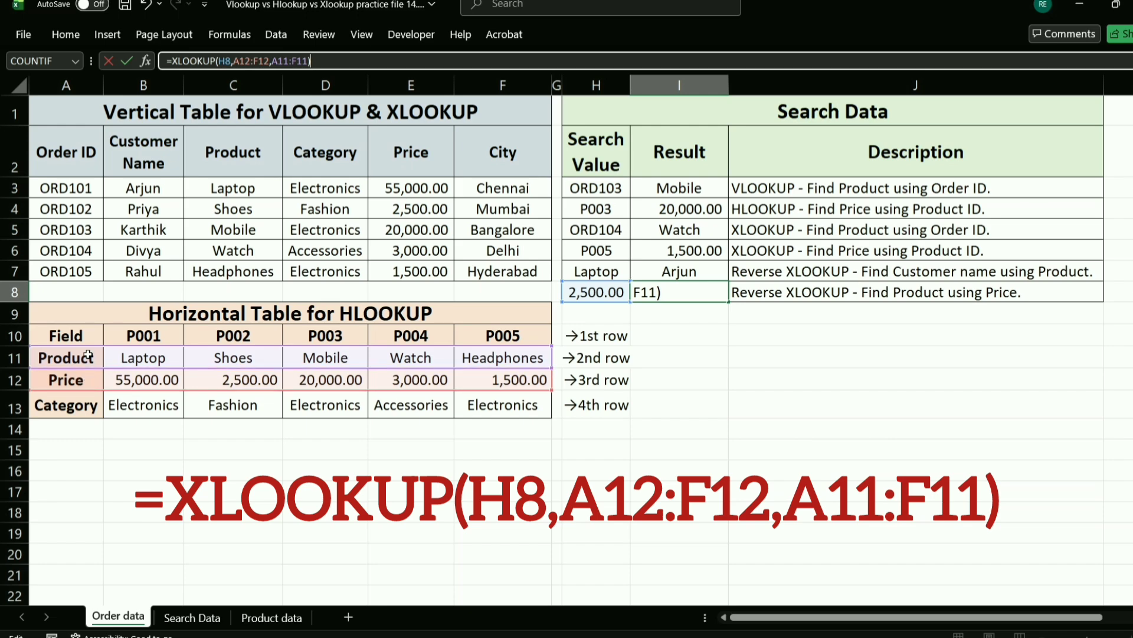
pyautogui.press('Return')
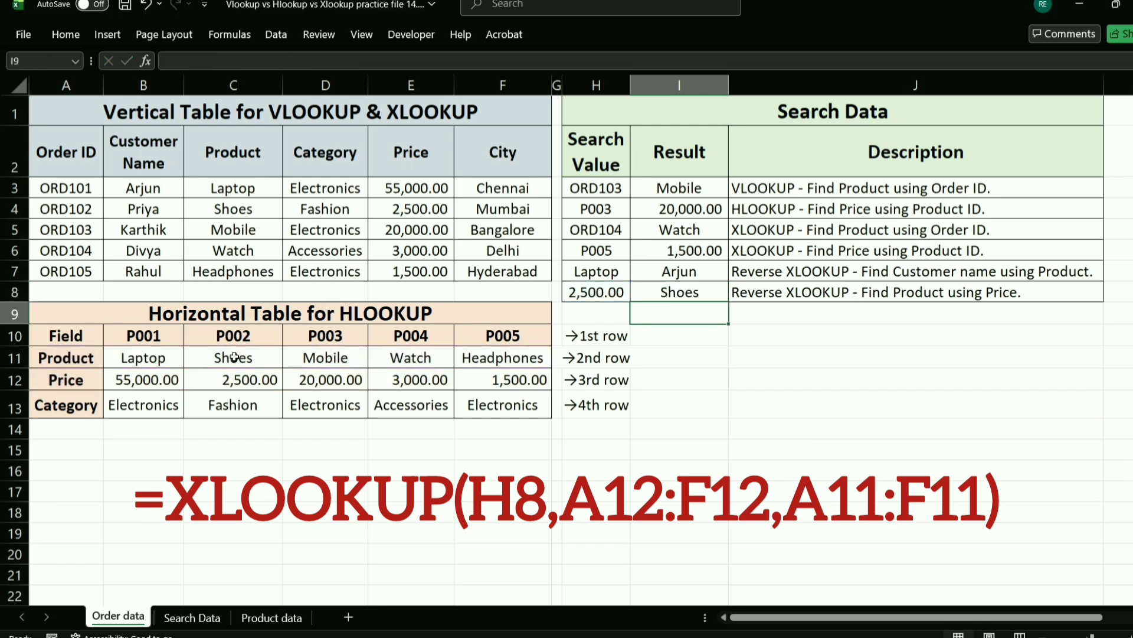
# Check the reverse XLOOKUP result in I8 by tracing the price 2,500.00 to its product in the horizontal table
pyautogui.click(603, 292)
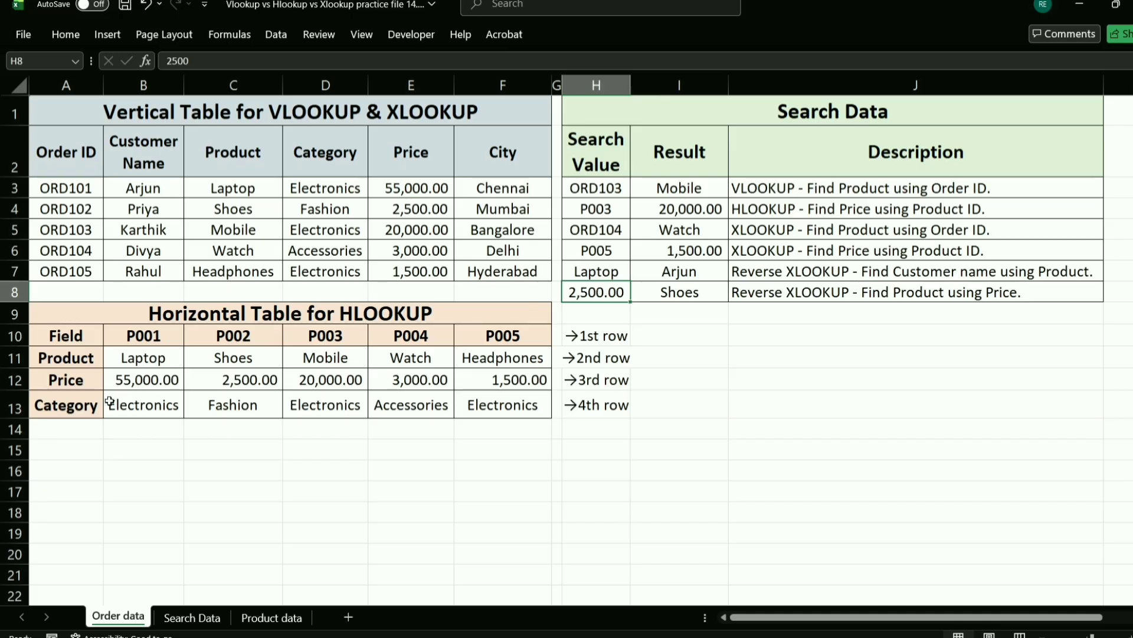
pyautogui.click(274, 382)
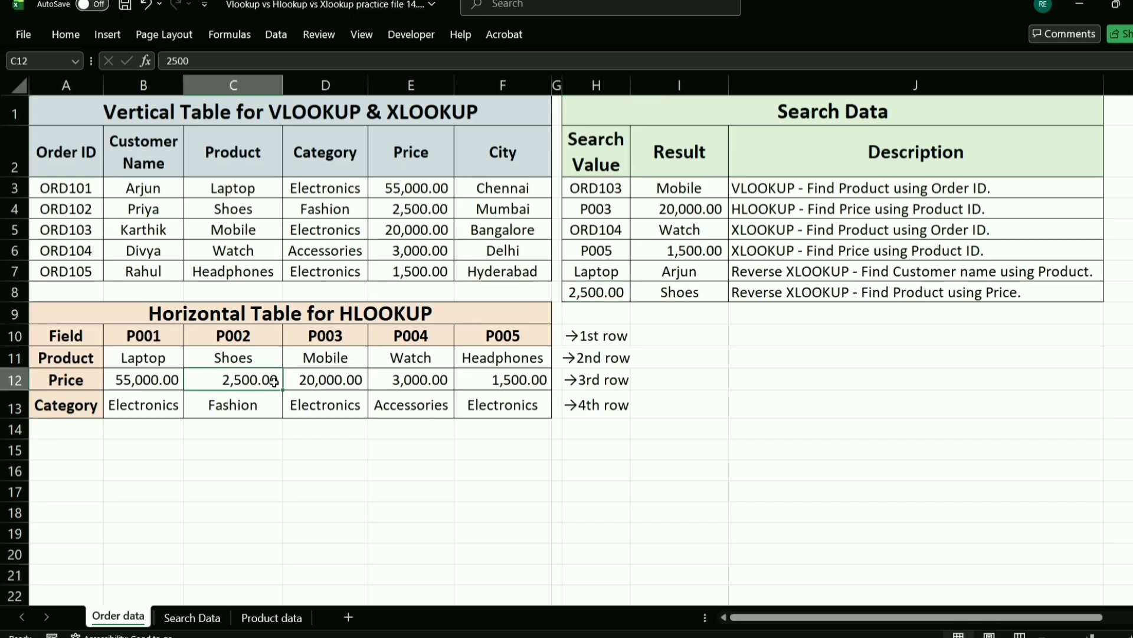
pyautogui.click(274, 356)
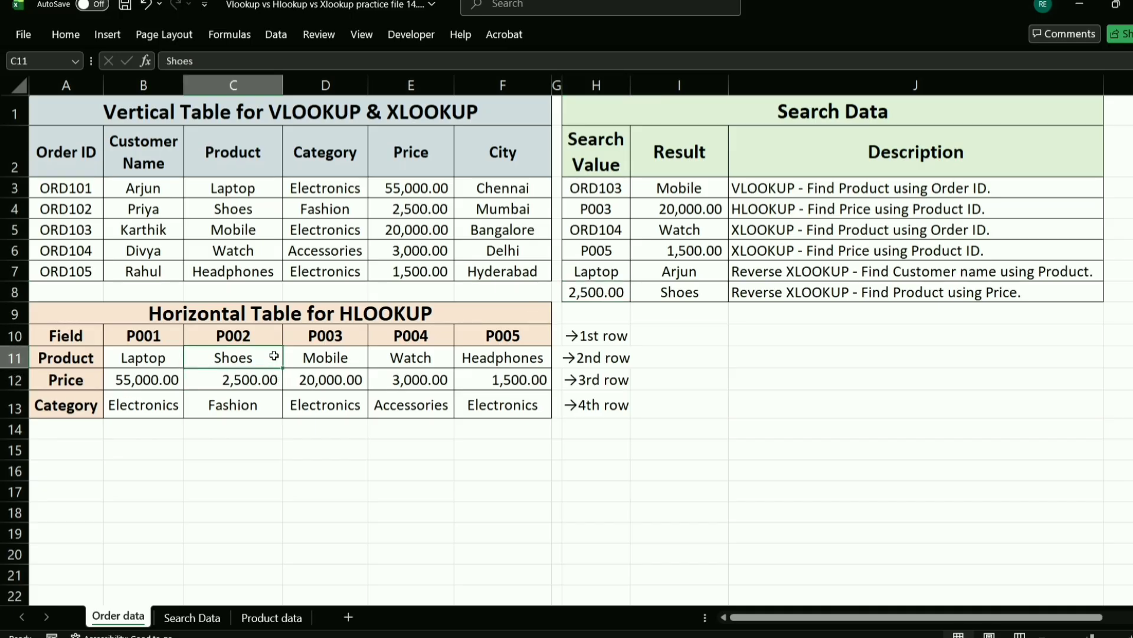
pyautogui.click(646, 287)
pyautogui.click(706, 312)
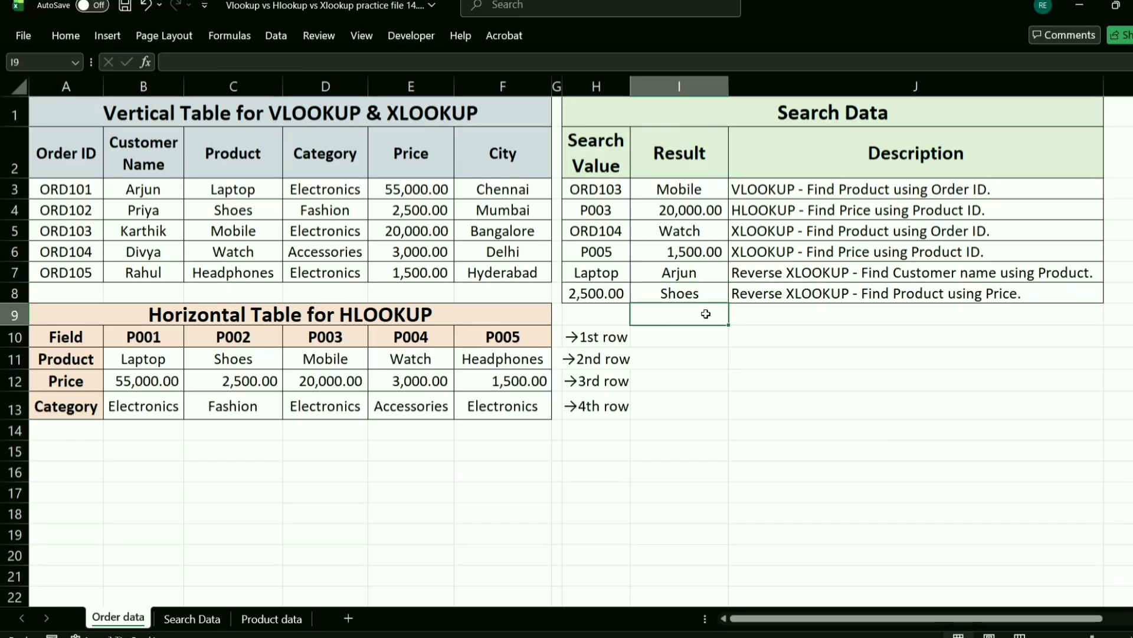